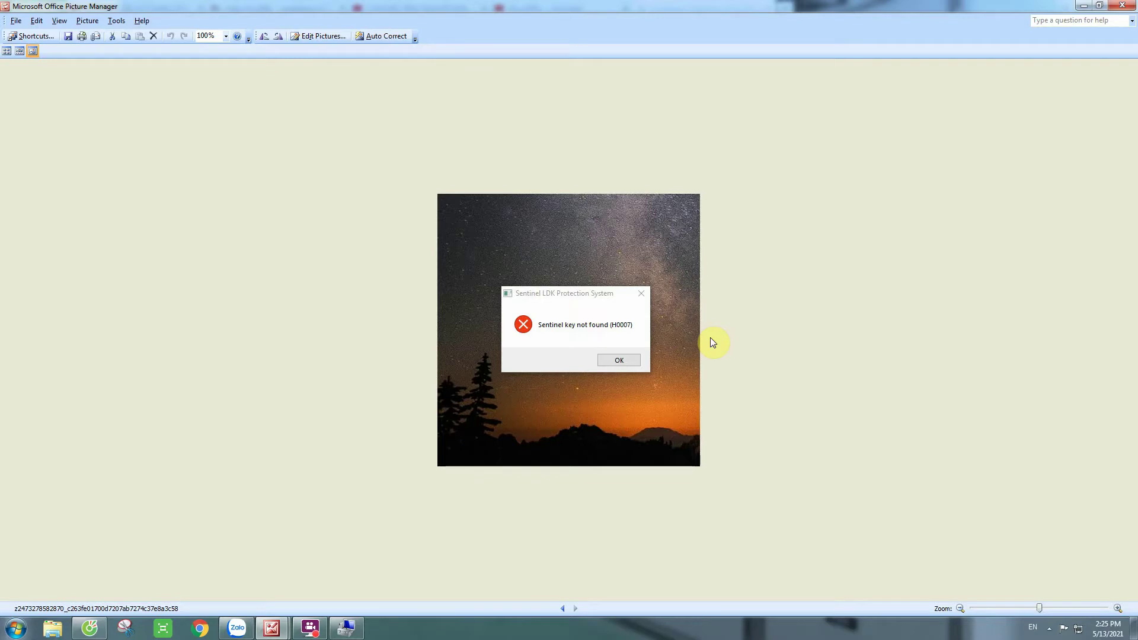
- Minimize the open picture, browser, Computer Management and chat windows, and select the cncKad 16 (64-bit) shortcut on the desktop
click(1088, 7)
click(1074, 11)
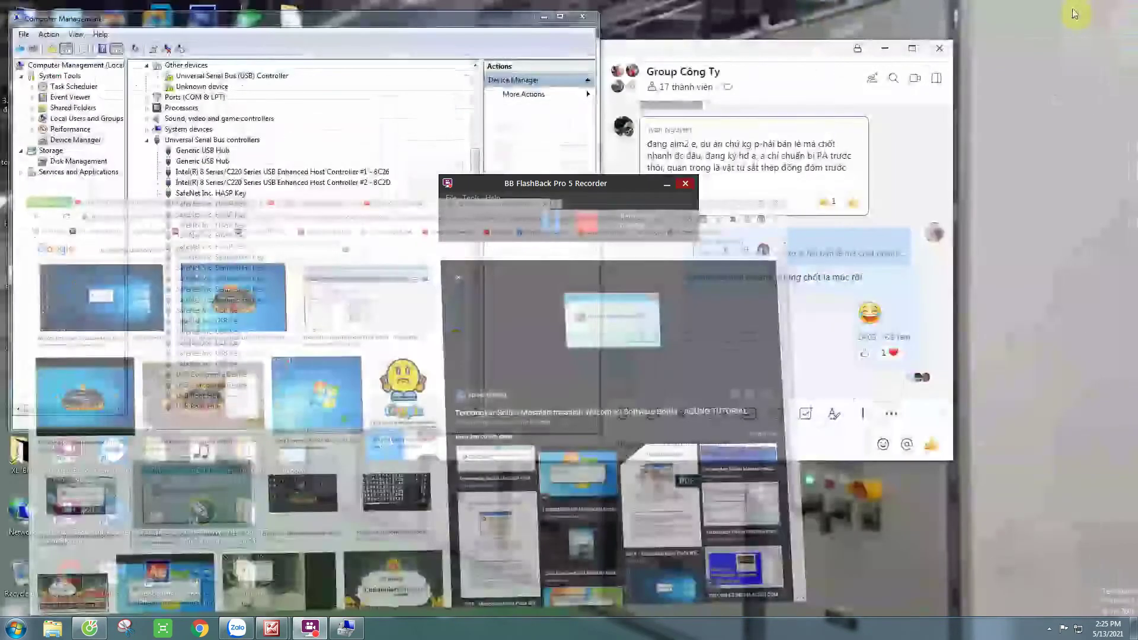
click(539, 18)
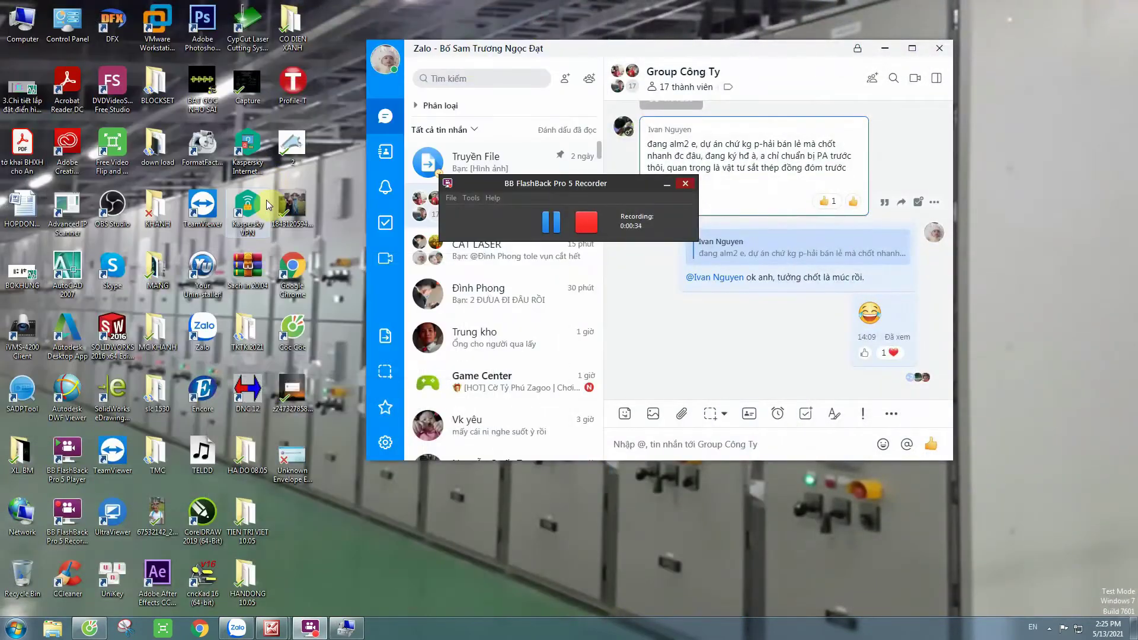
click(885, 48)
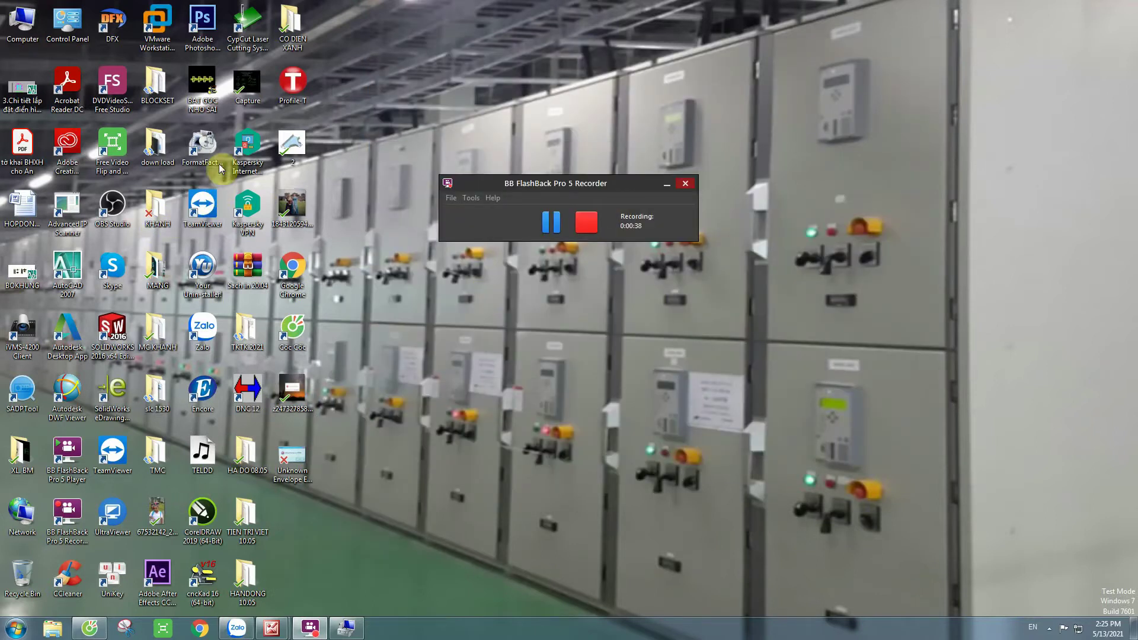
click(203, 577)
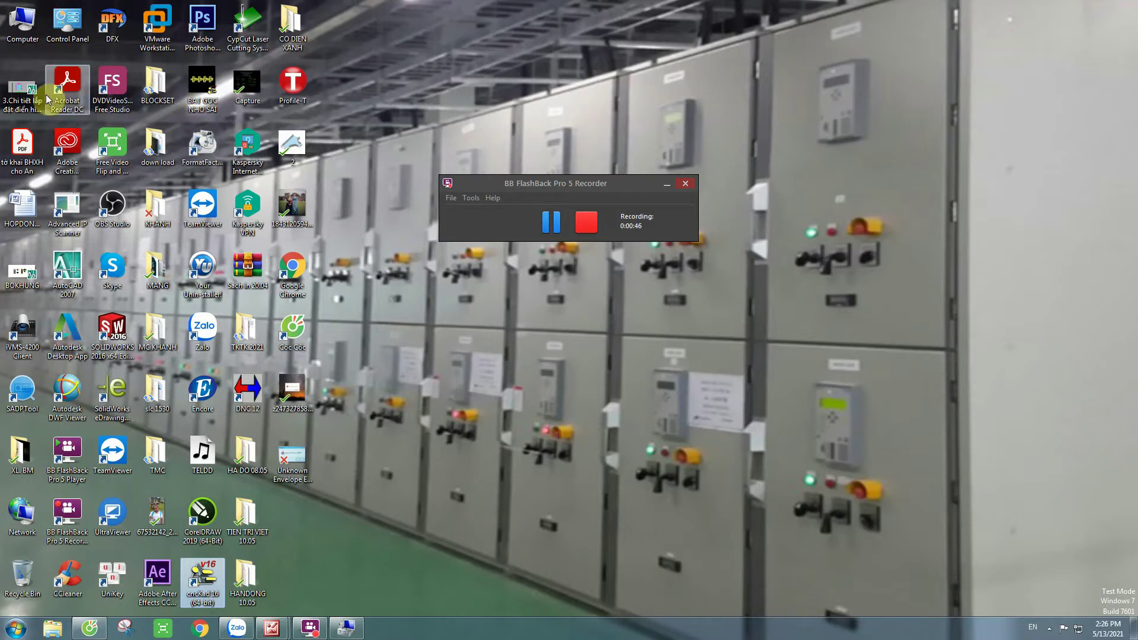
- Open Computer Management for this computer and display the Services list under Services and Applications
right_click(23, 28)
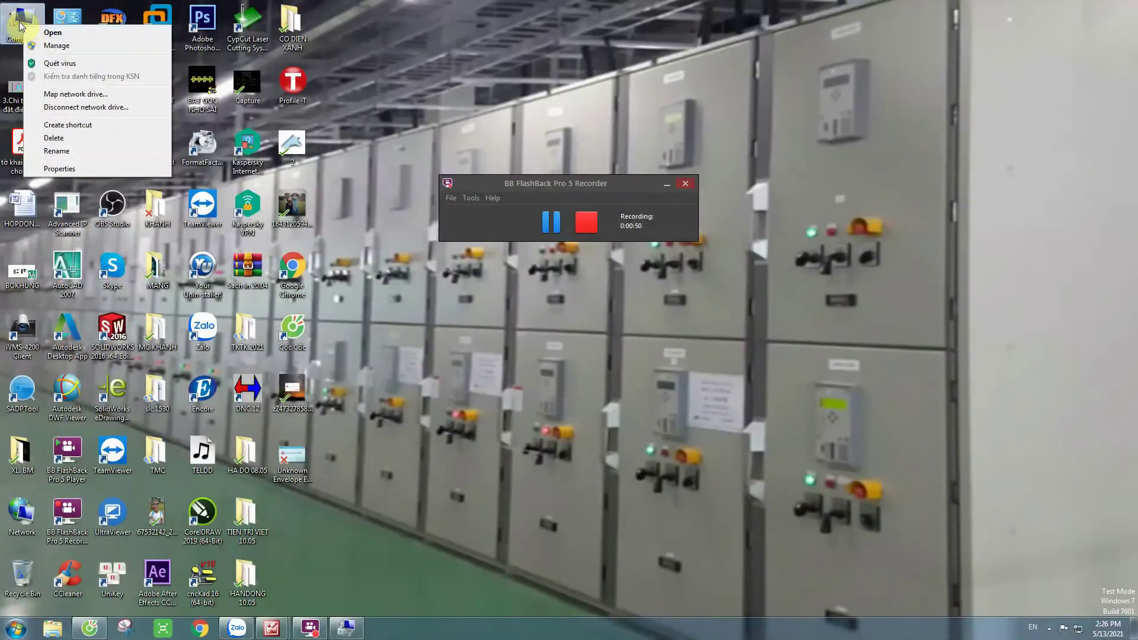
click(47, 46)
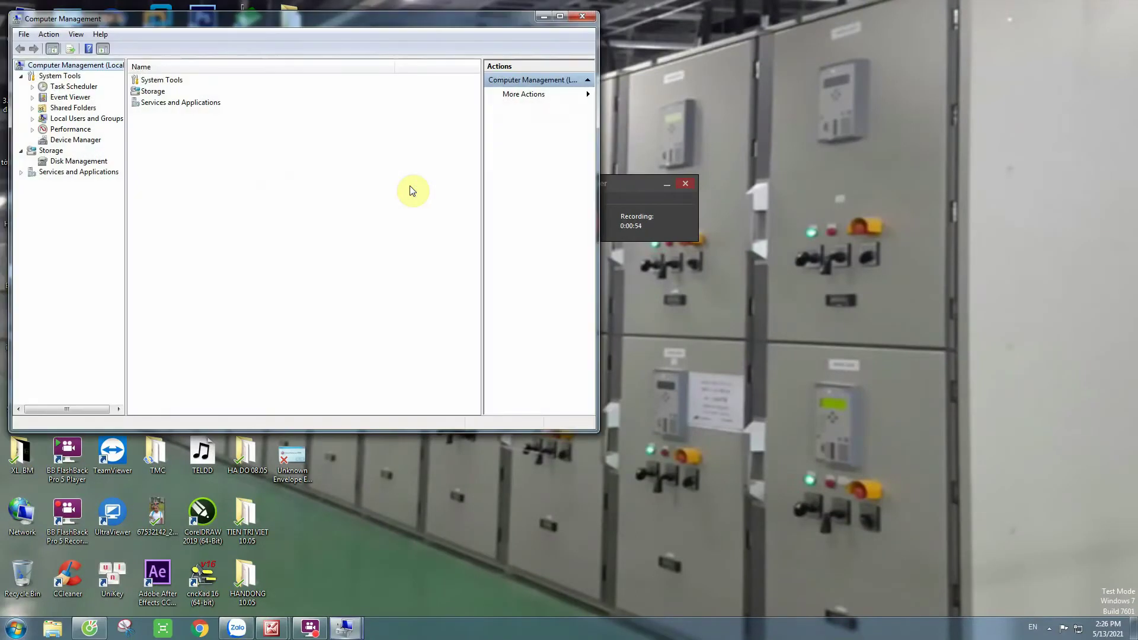
click(160, 107)
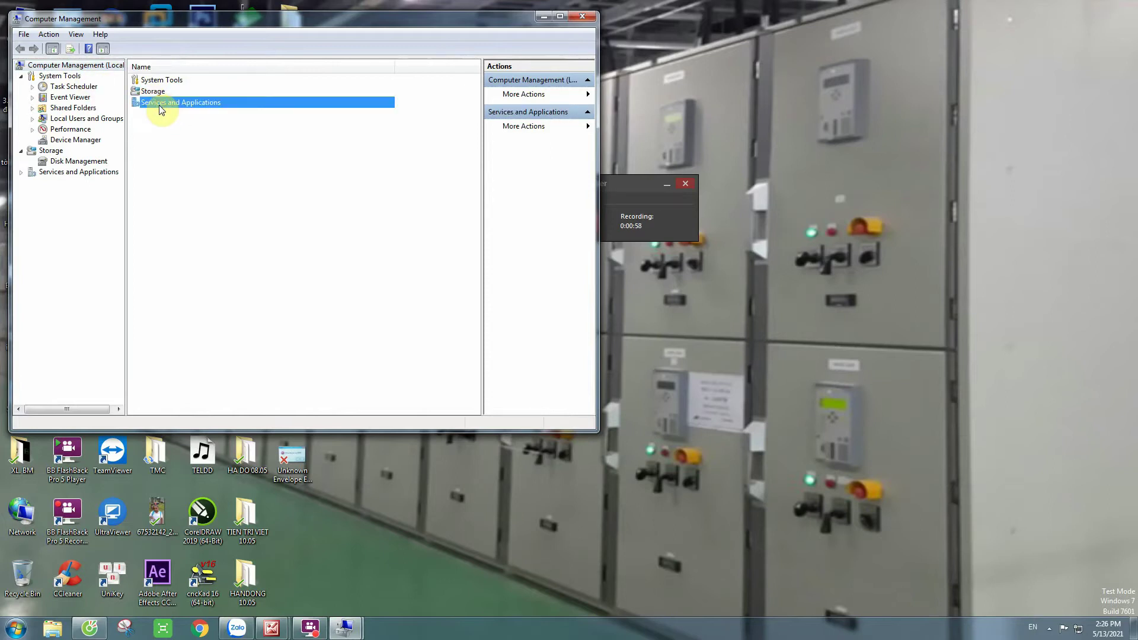
double_click(159, 108)
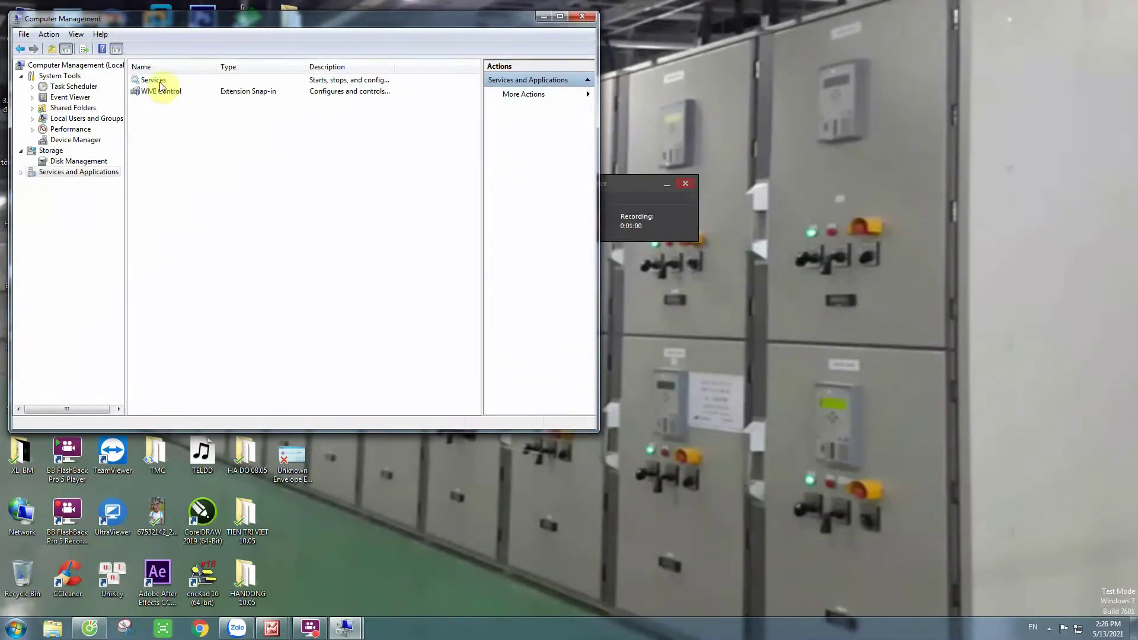
double_click(155, 80)
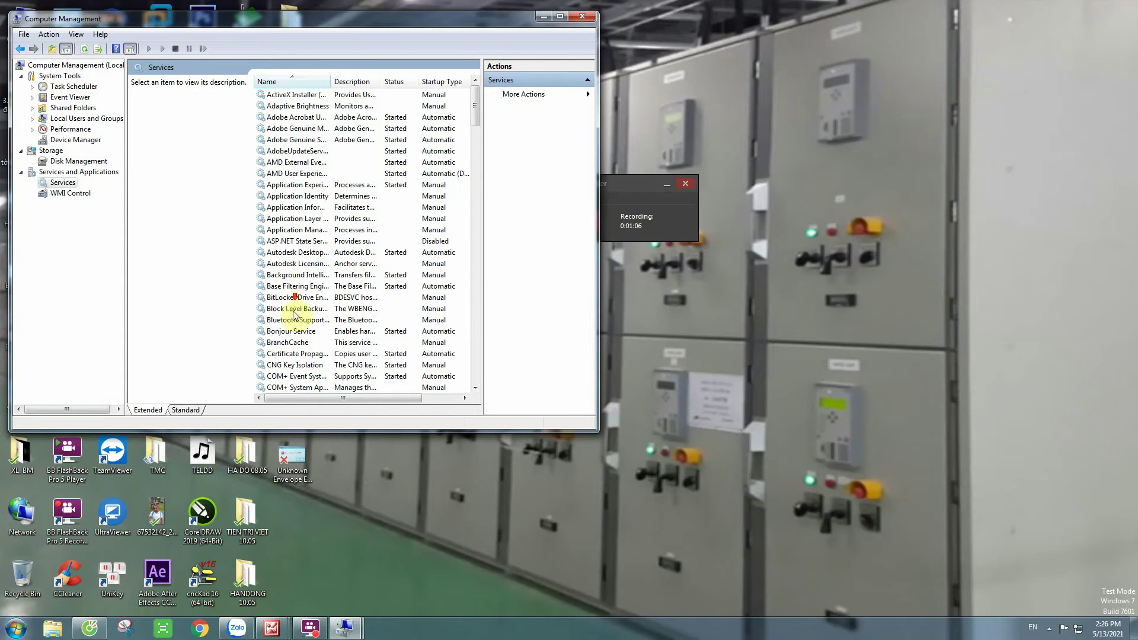
- Find and select the Sentinel LDK License Manager service in the Services list
scroll(308, 326, down, 20)
scroll(317, 335, down, 8)
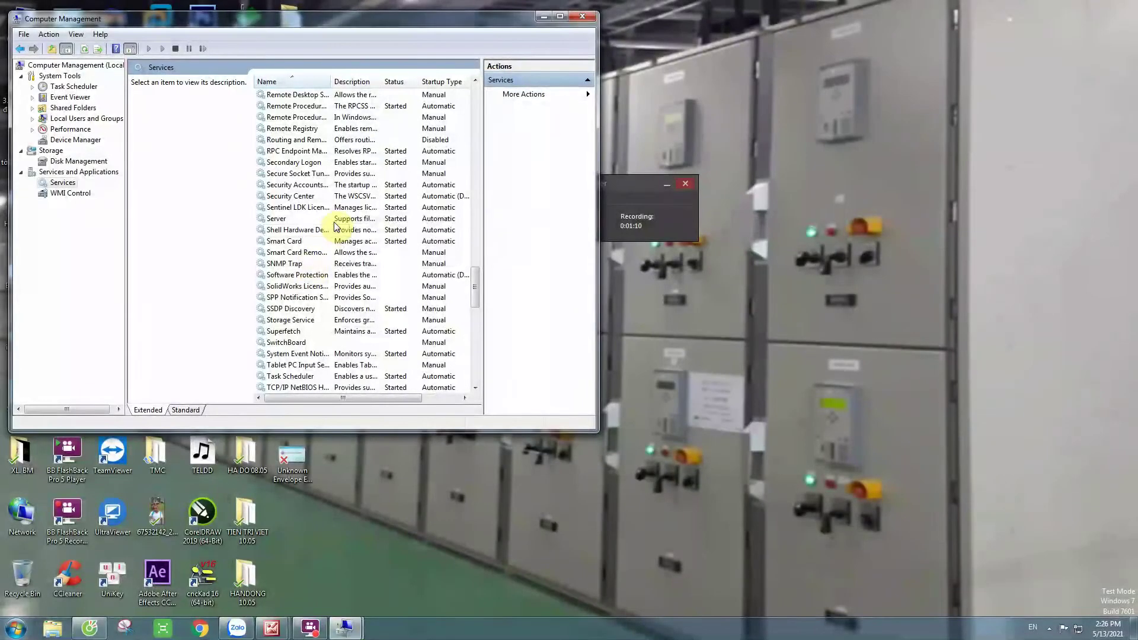
click(301, 208)
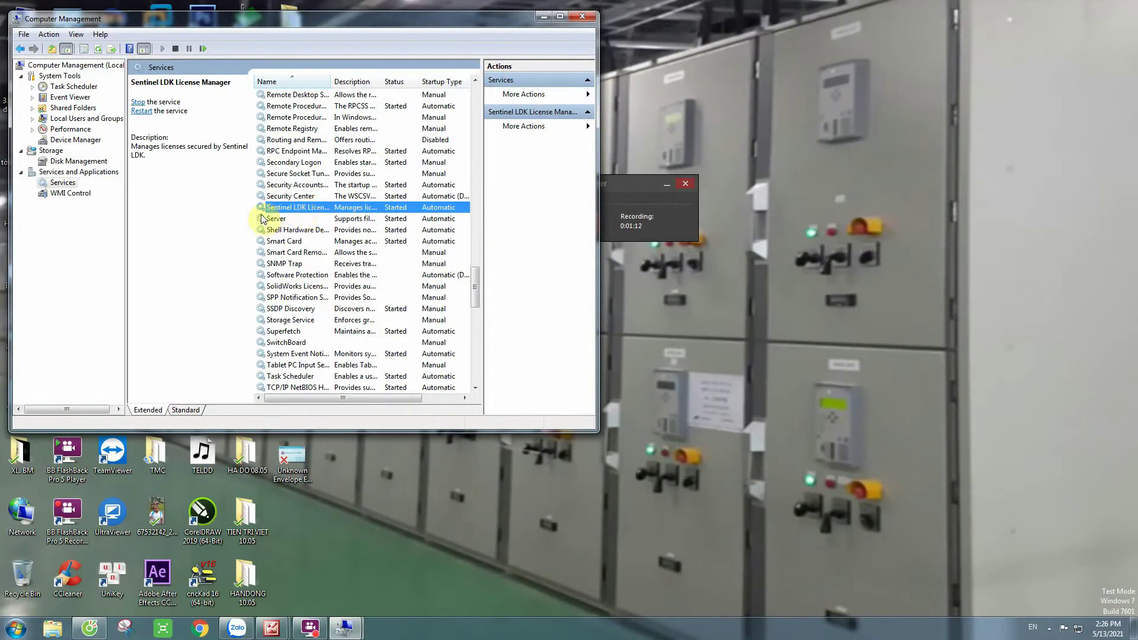
- View the picture of the Sentinel key not found (H0007) error and minimize it again
mouse_move(282, 628)
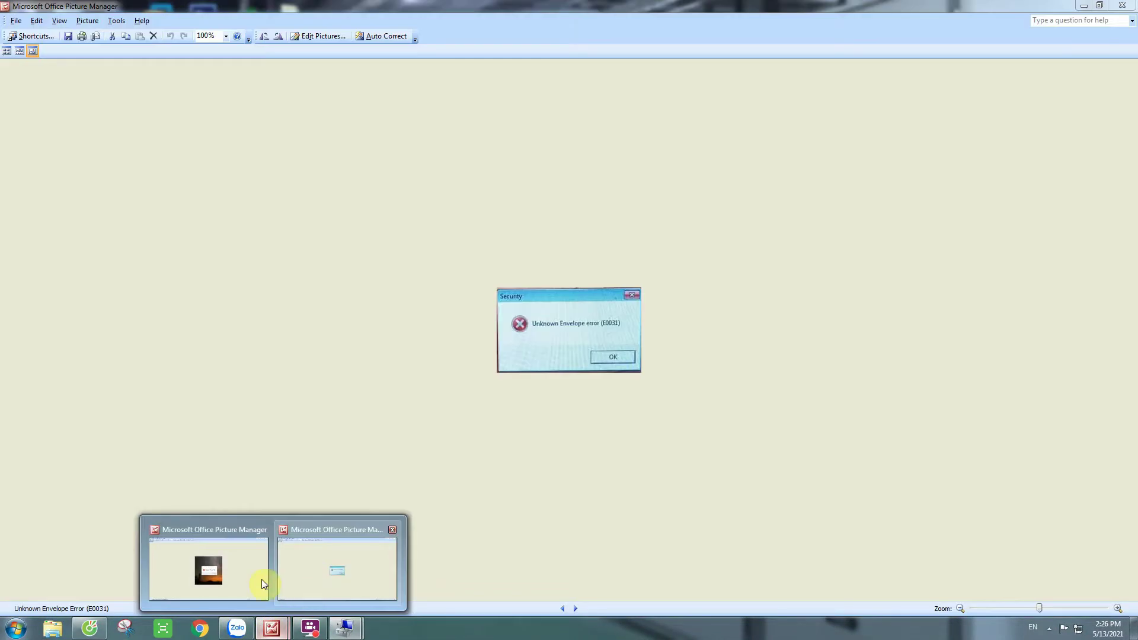
click(241, 577)
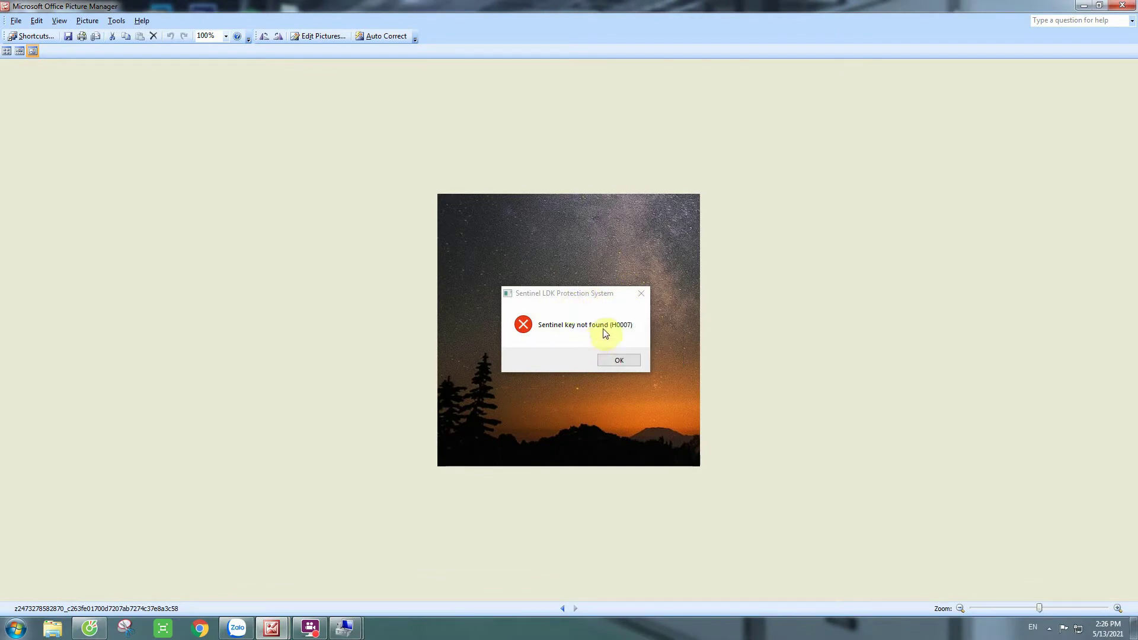
click(1088, 7)
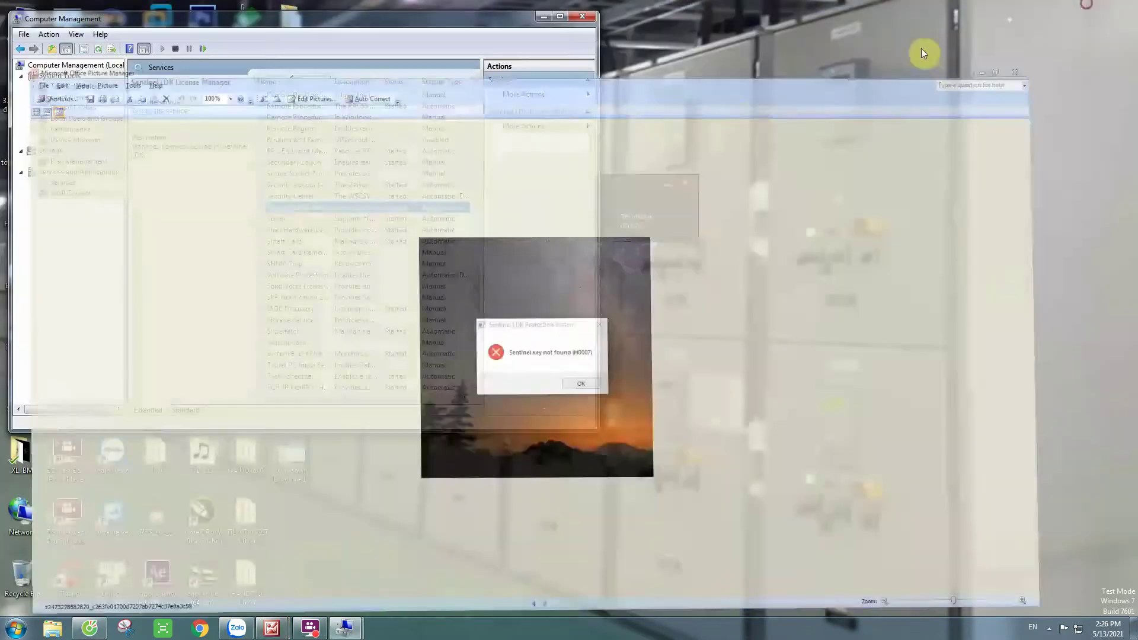
- Inspect the startup type options in the Sentinel LDK License Manager service properties and close the dialog without changes
right_click(436, 209)
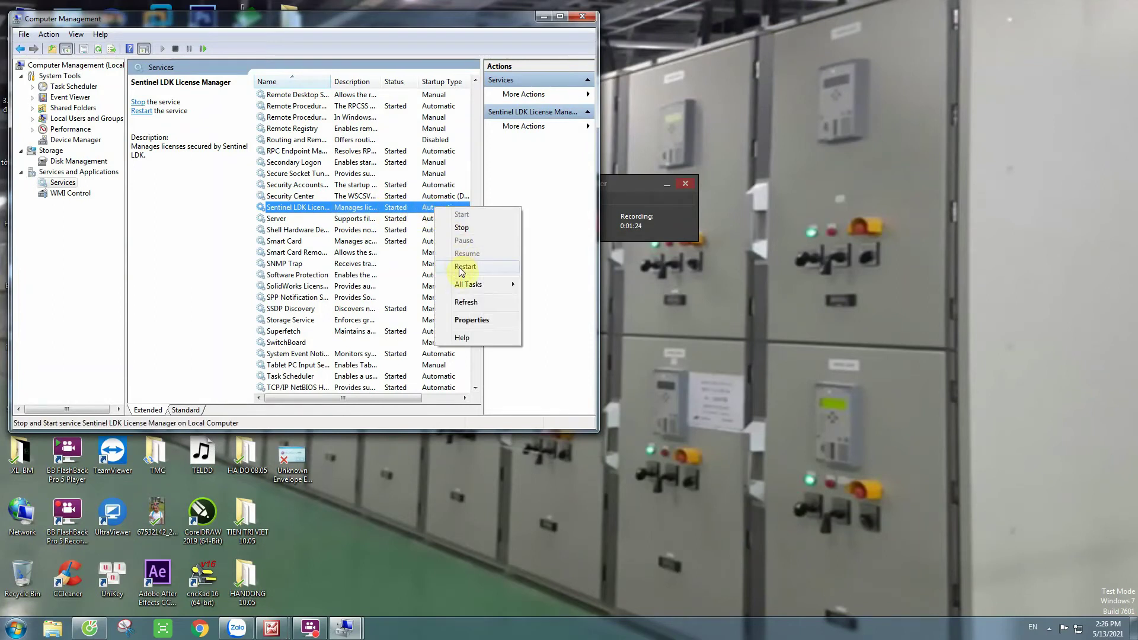
click(461, 320)
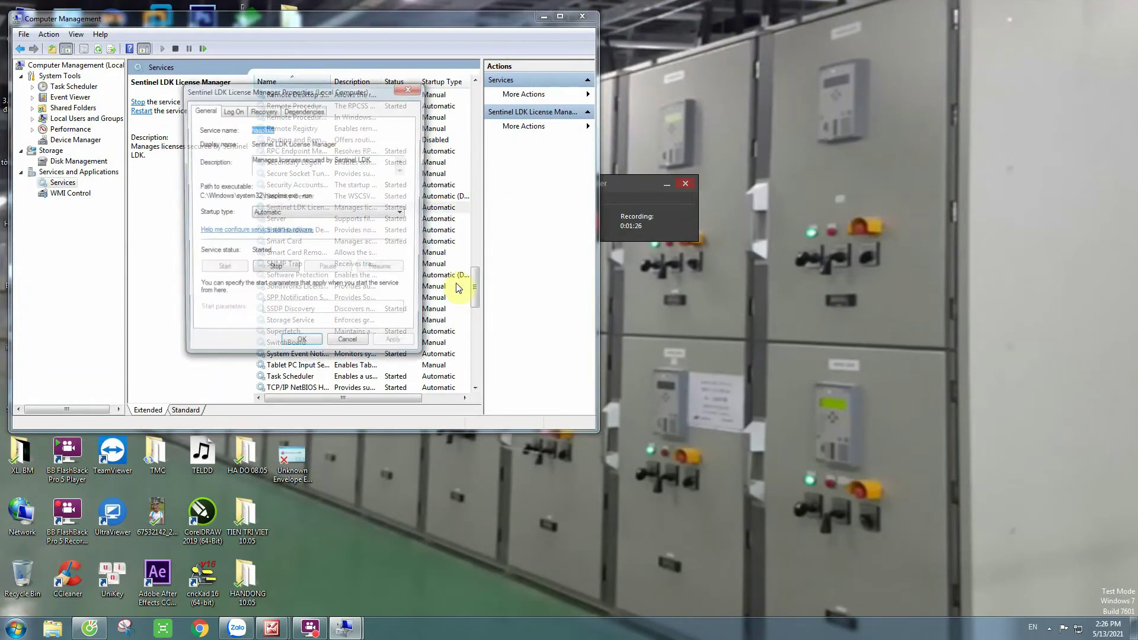
click(308, 213)
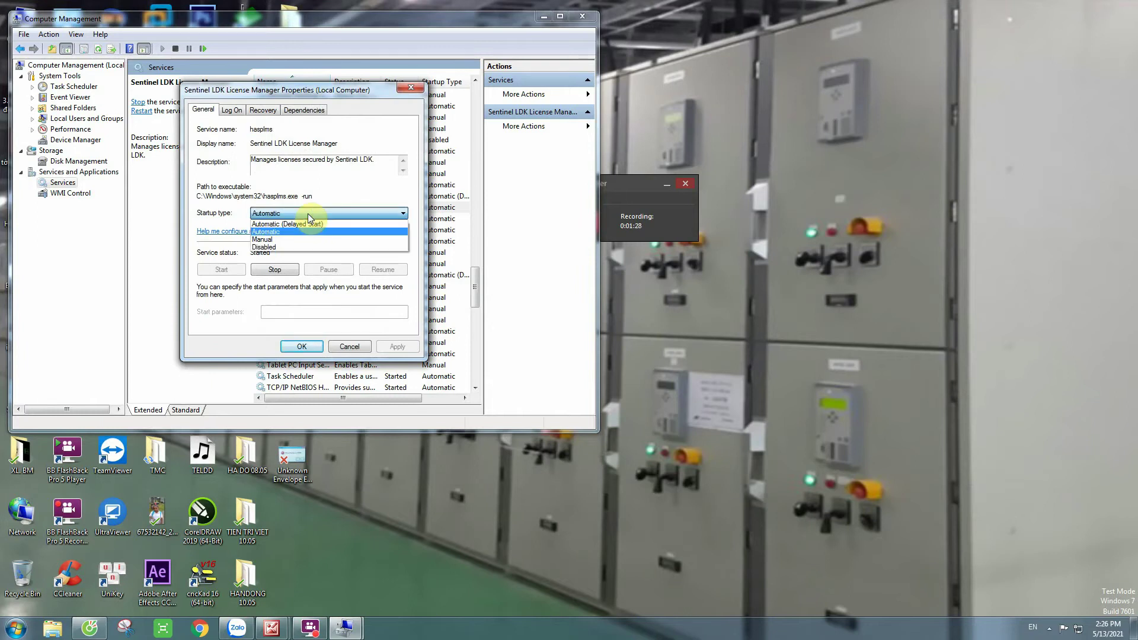
click(308, 213)
click(410, 87)
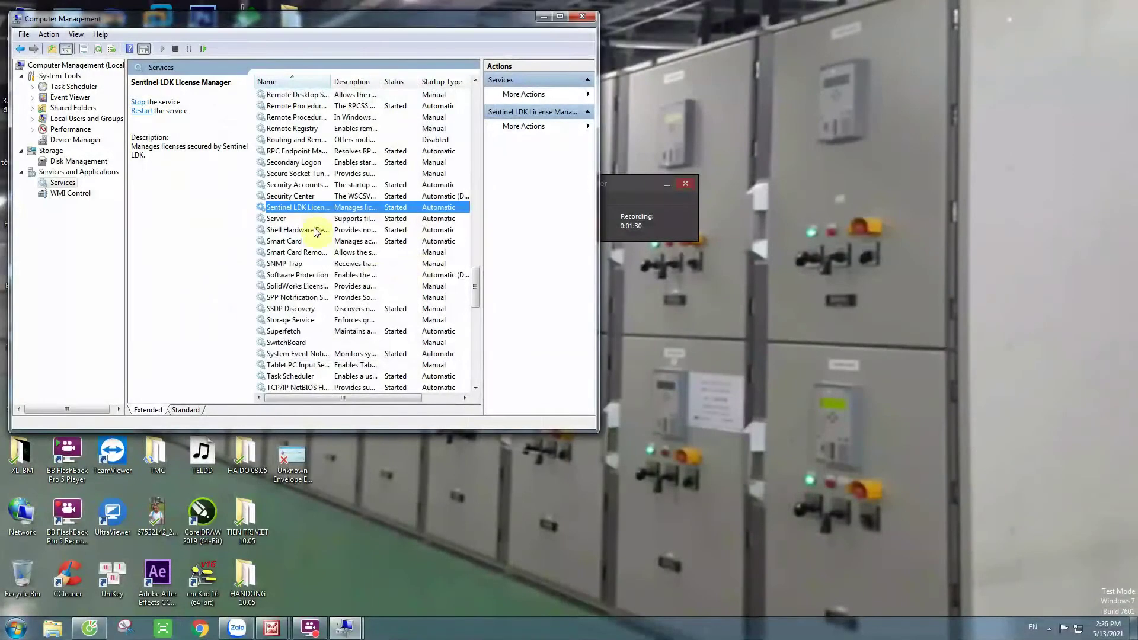
- Check the available control actions for the Sentinel LDK License Manager and Server services, and close Computer Management
right_click(322, 207)
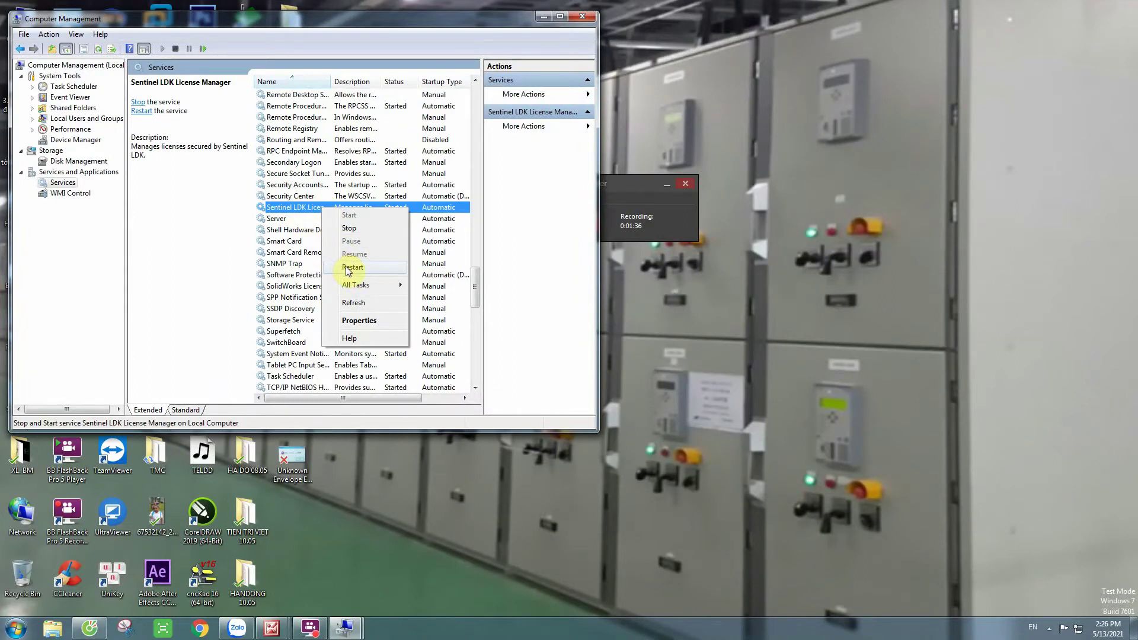
click(277, 220)
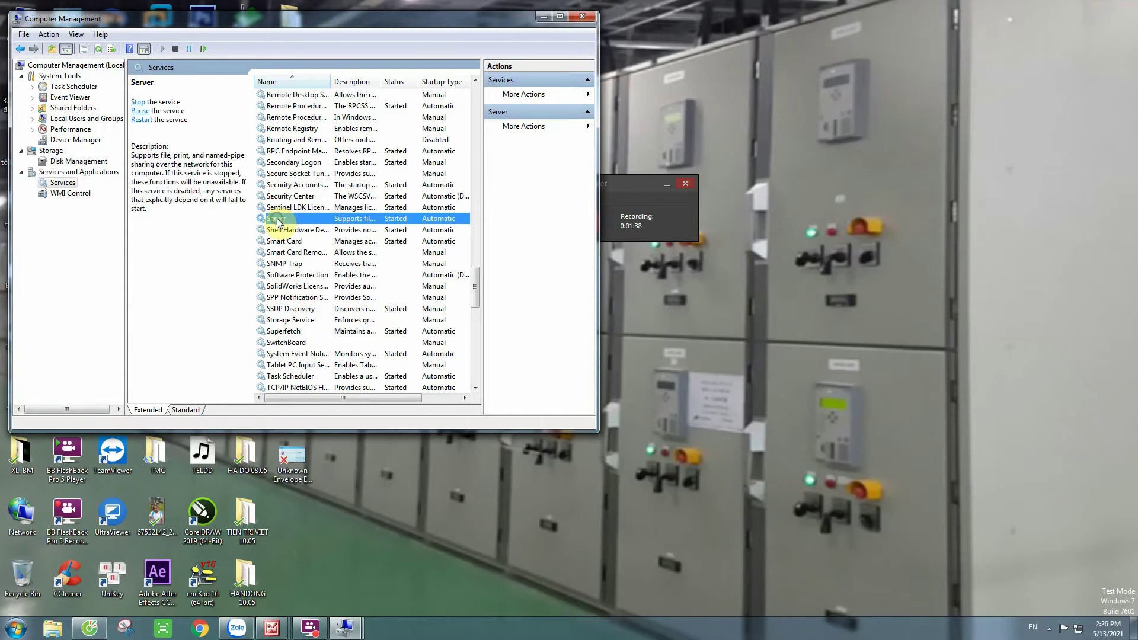
right_click(277, 221)
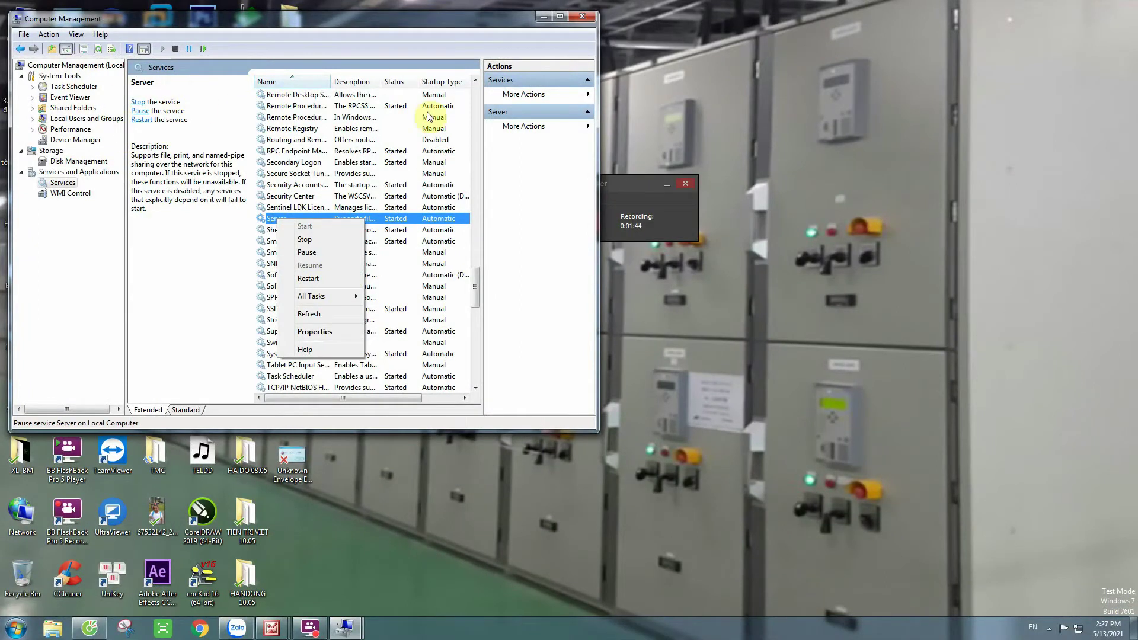
click(583, 17)
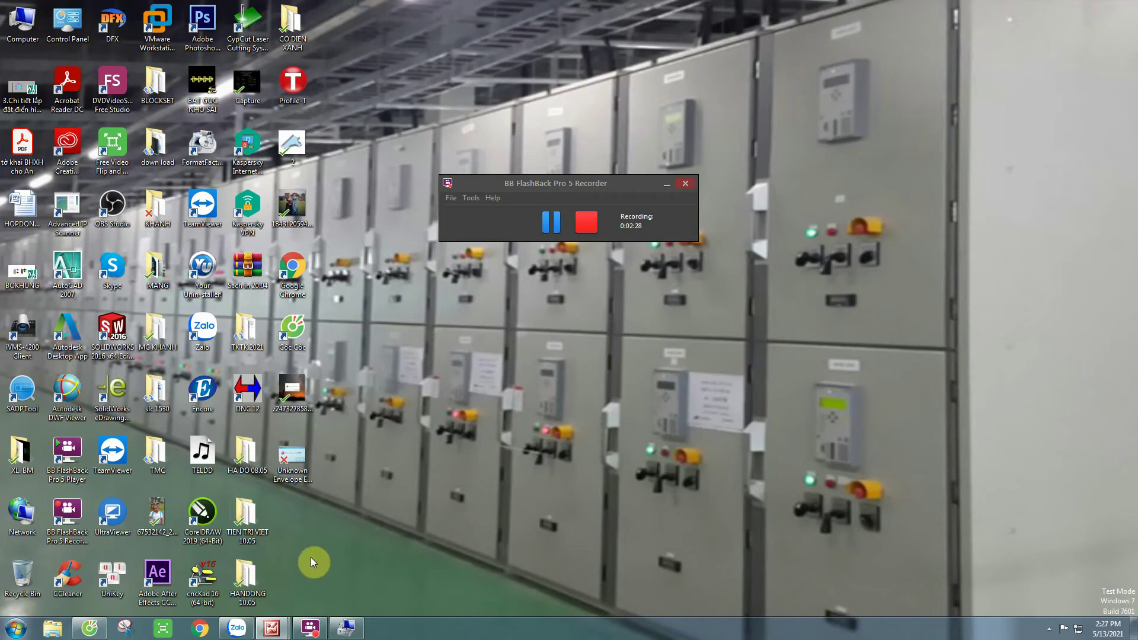
- View the picture of the Unknown Envelope error (E0031) and clear it and the leftover Computer Management window from the desktop
mouse_move(272, 627)
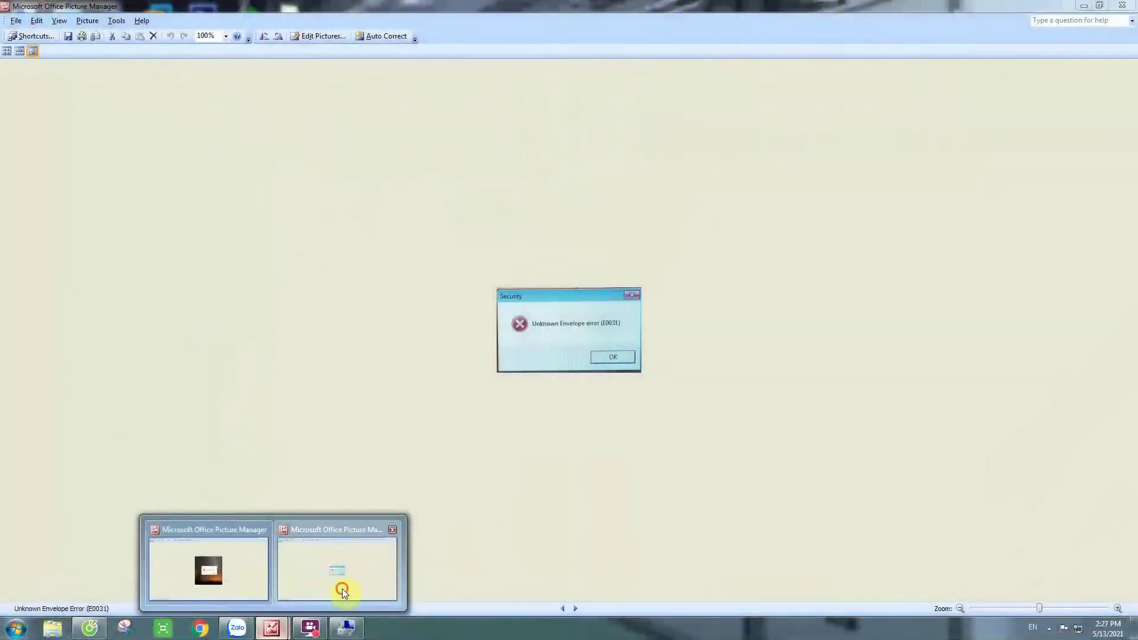
click(343, 588)
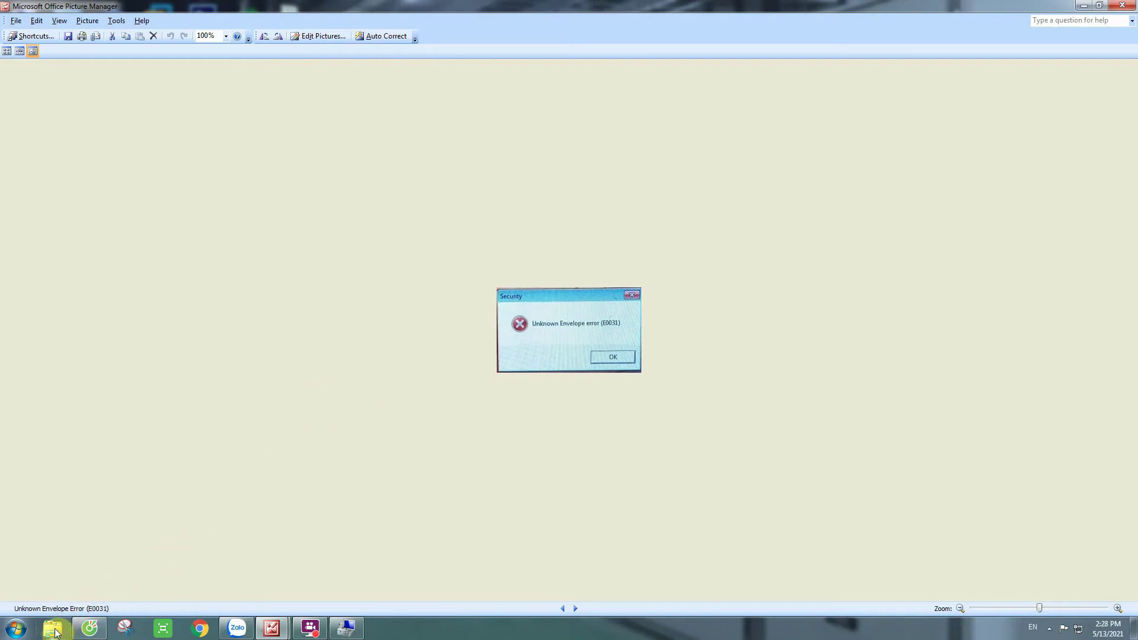
click(347, 627)
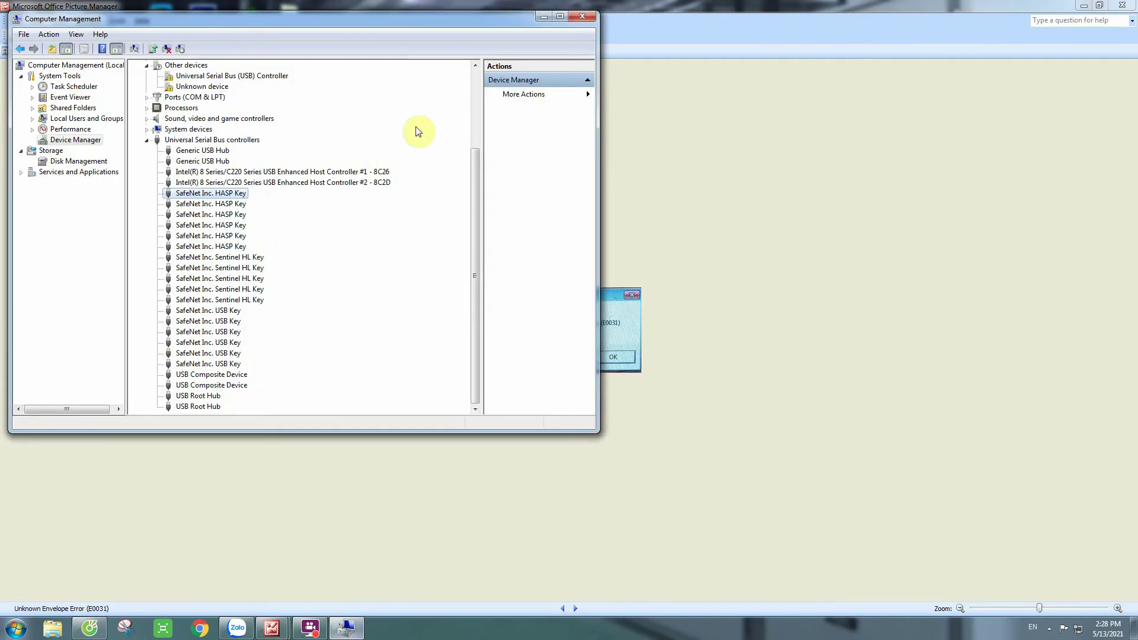
click(588, 22)
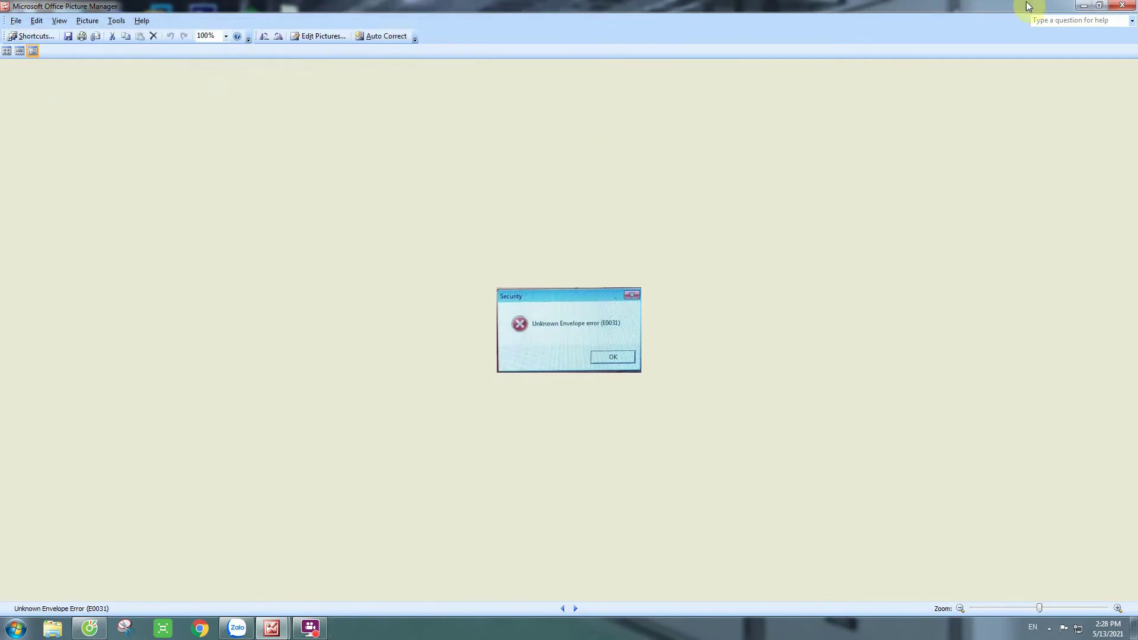
click(1084, 5)
- Reopen Computer Management and expand Universal Serial Bus controllers in Device Manager
right_click(16, 25)
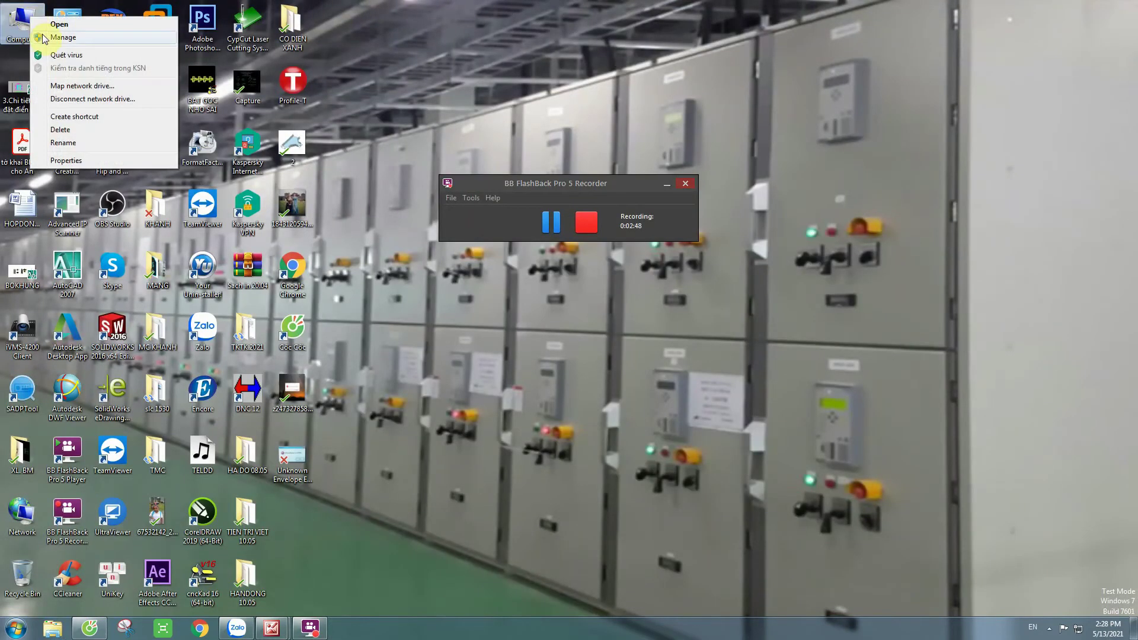
click(276, 140)
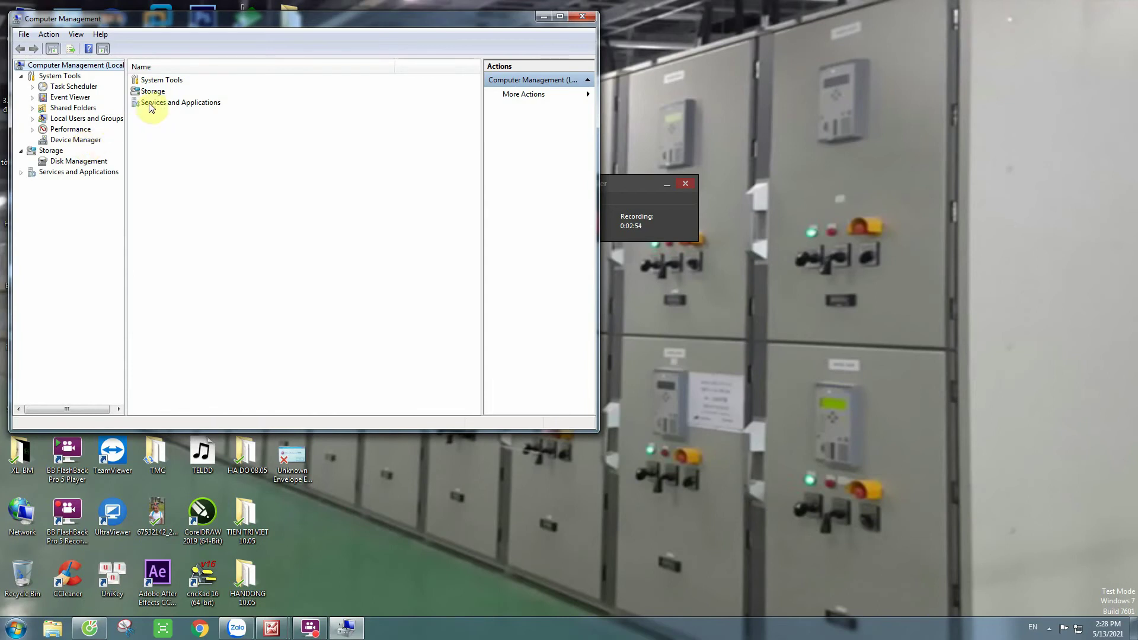
click(70, 140)
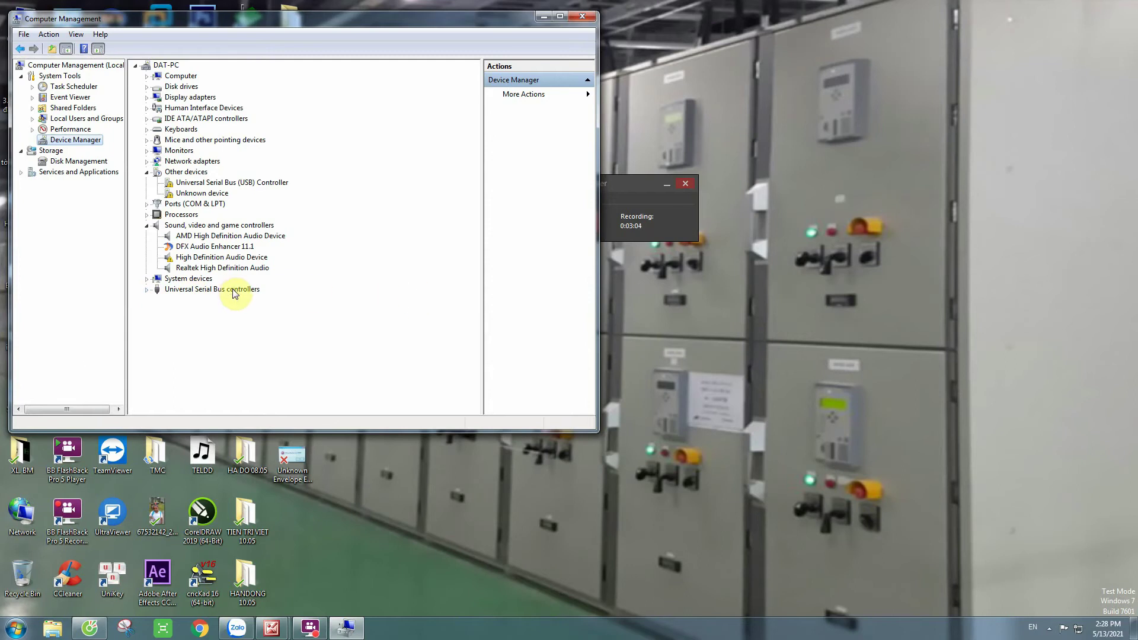
click(147, 290)
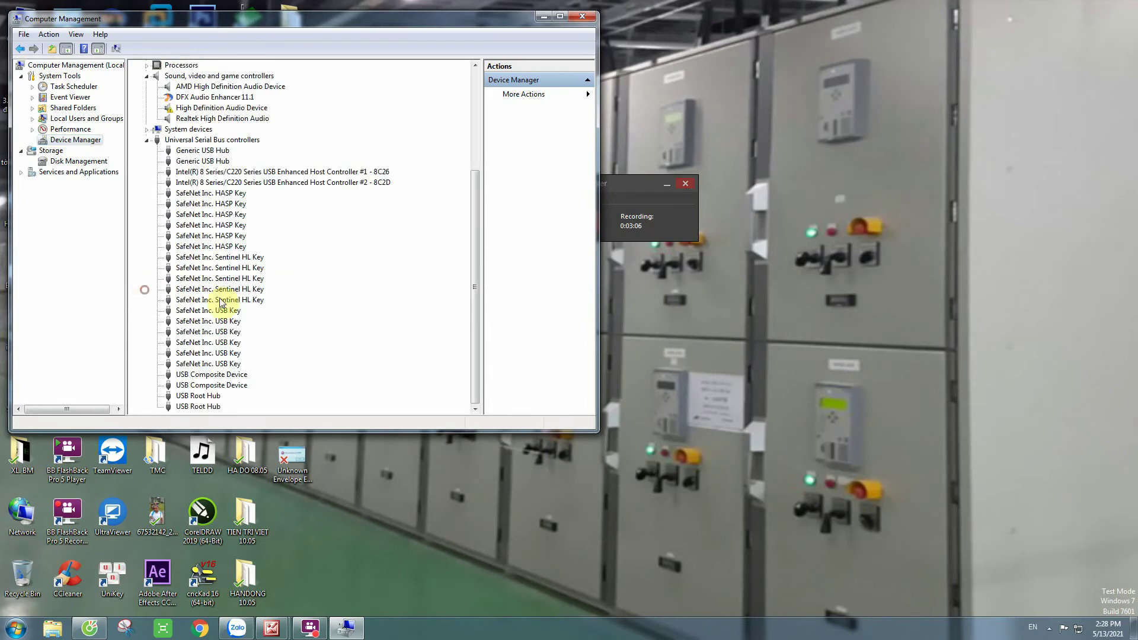
- Open the uninstall confirmation for the first SafeNet Inc. HASP Key device and dismiss it without uninstalling
right_click(219, 196)
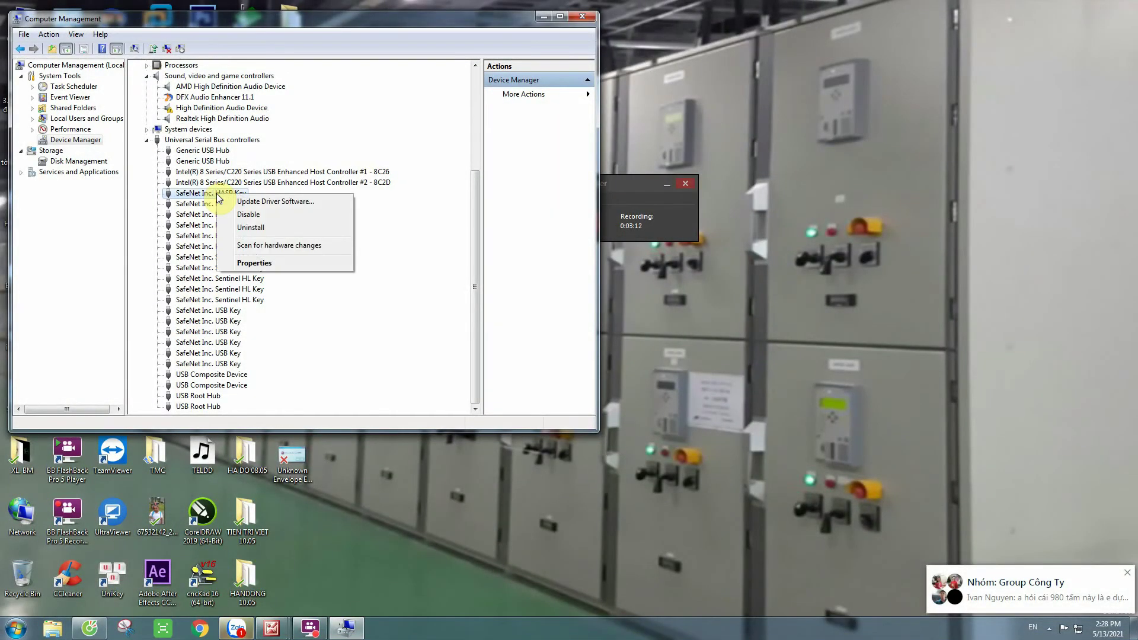
click(245, 229)
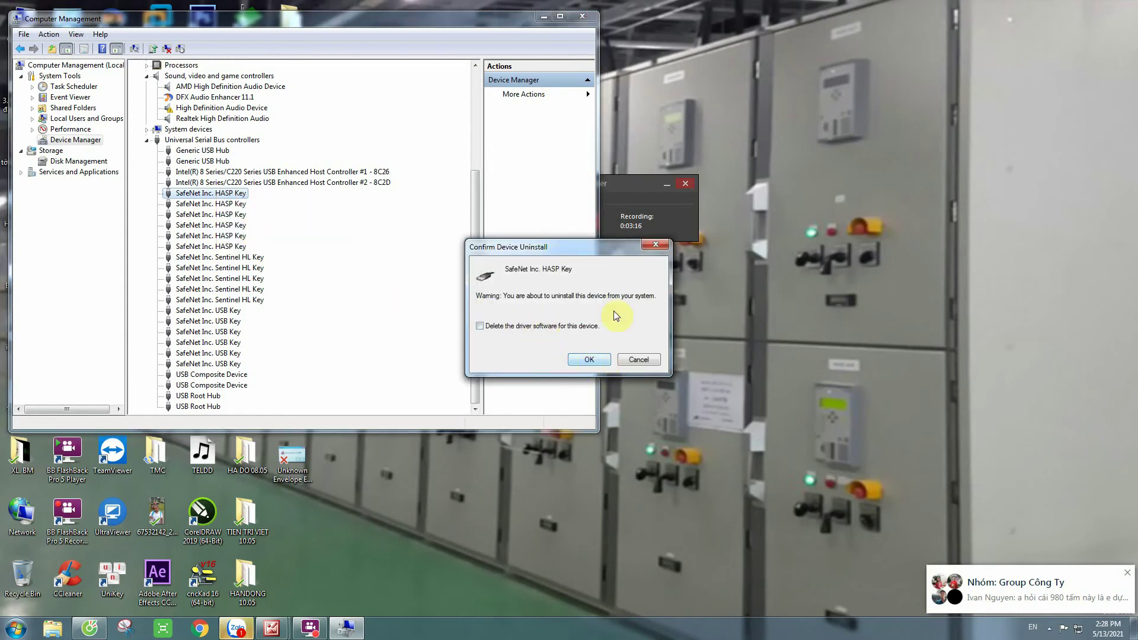
click(655, 244)
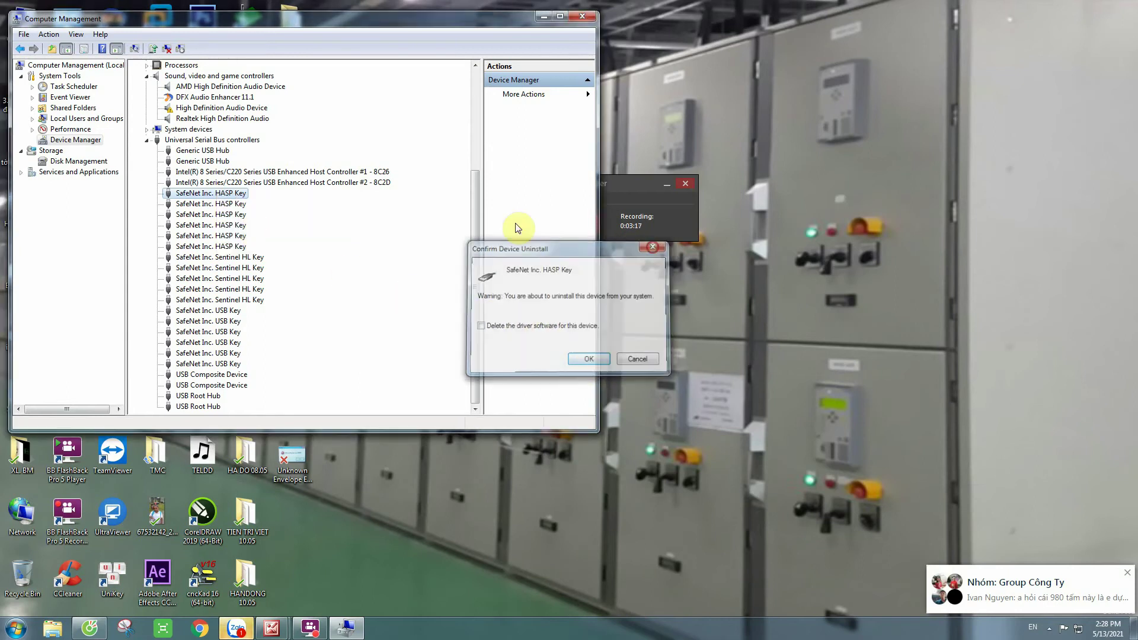
- Open the uninstall confirmation for the first SafeNet Inc. Sentinel HL Key device and dismiss it without uninstalling
click(207, 259)
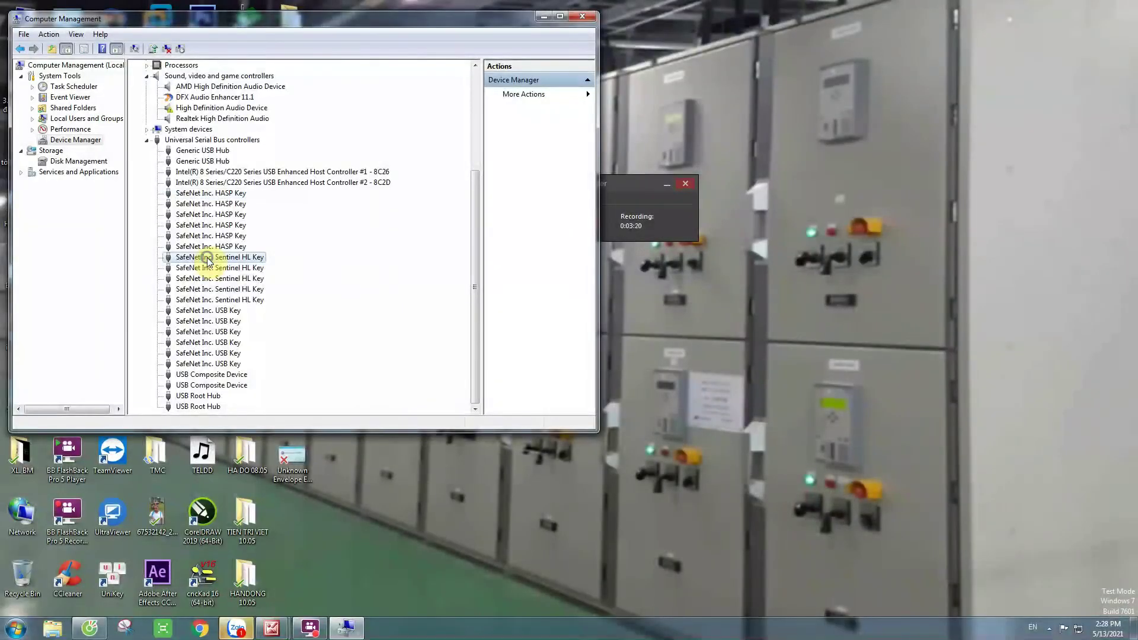
right_click(208, 259)
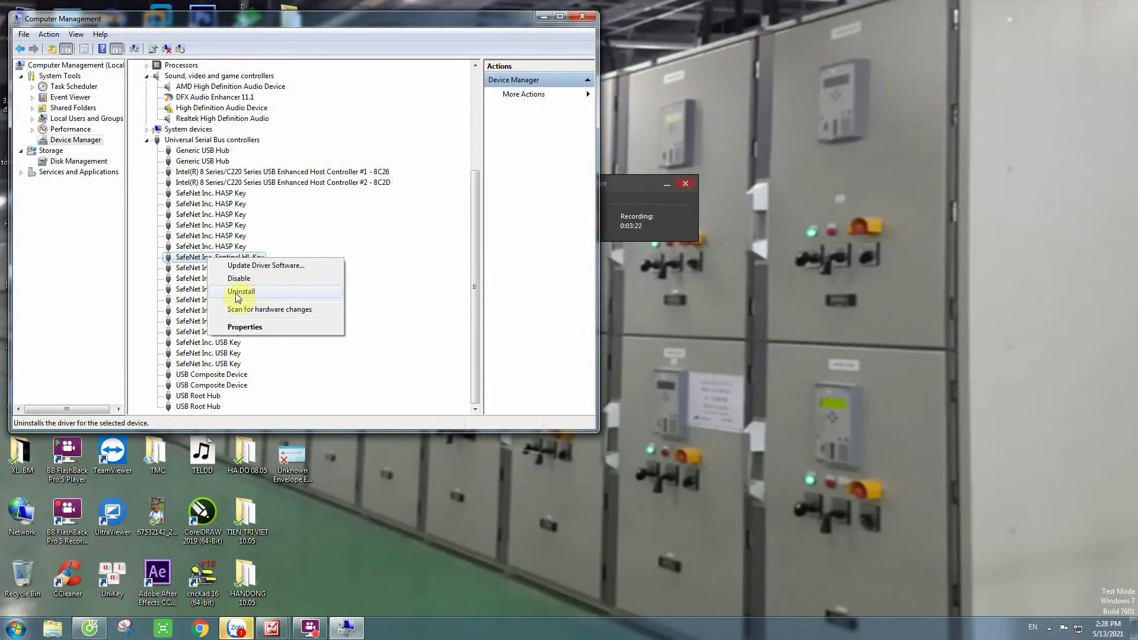
click(264, 292)
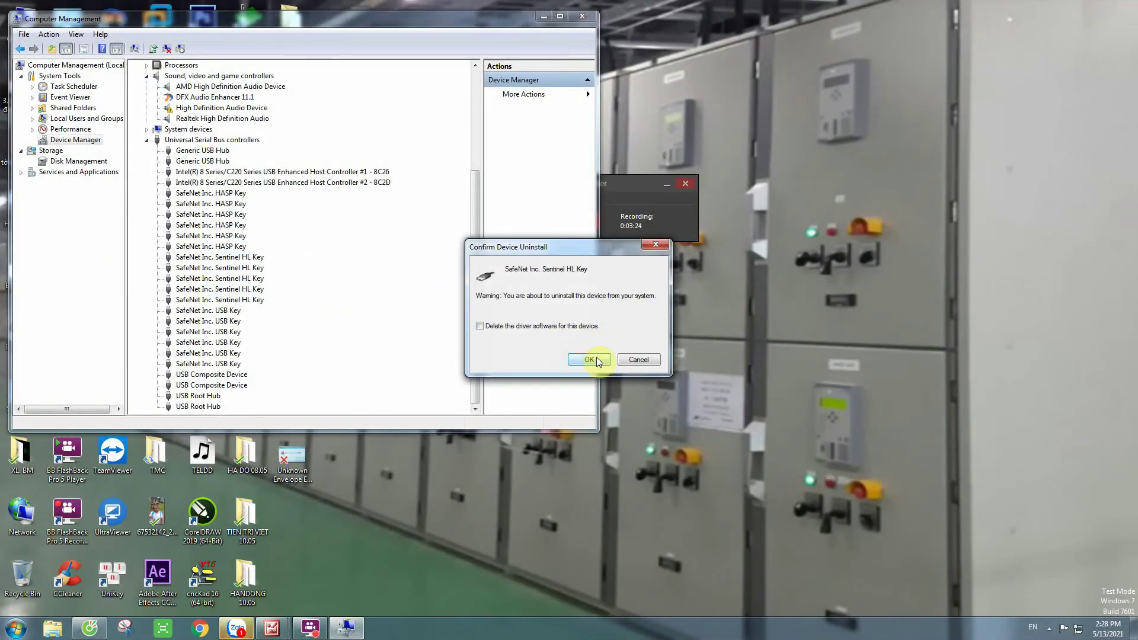
click(660, 244)
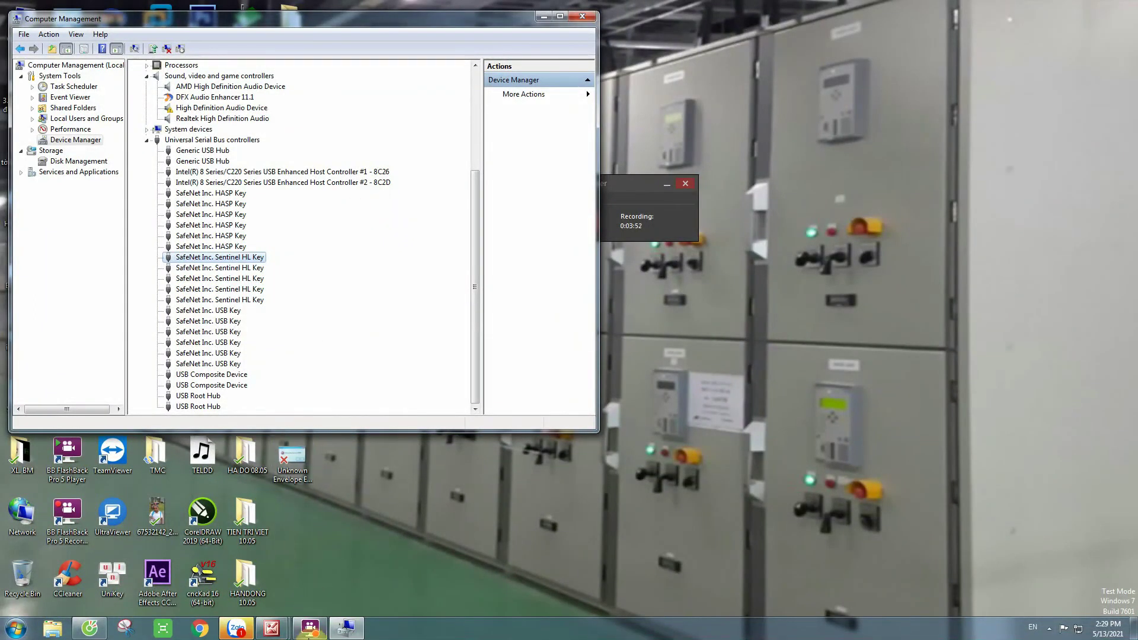
click(310, 628)
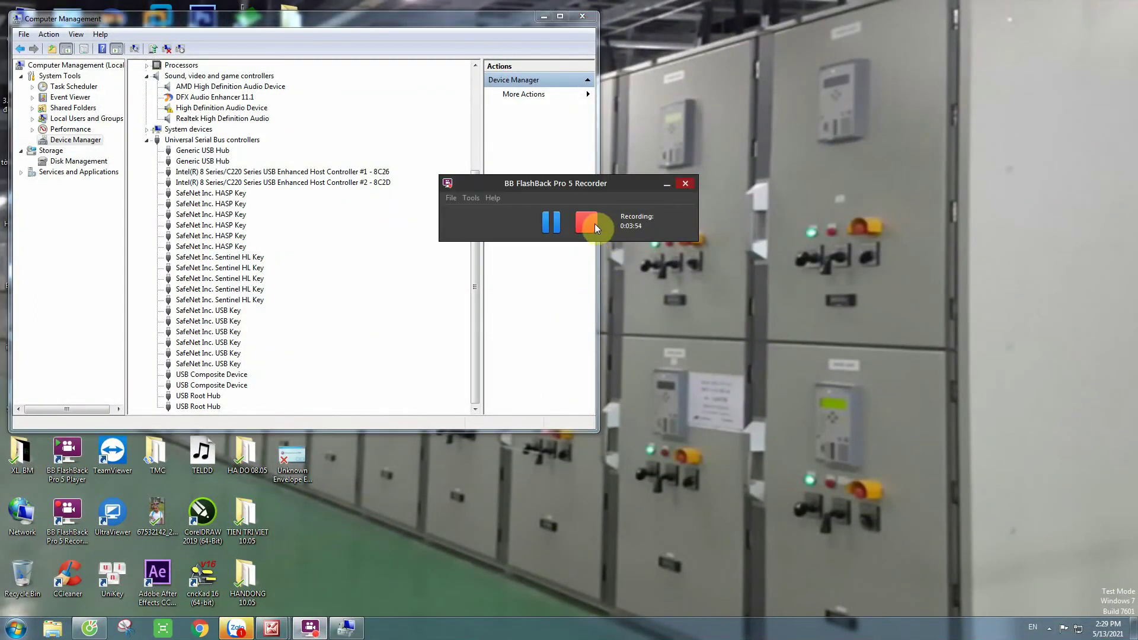